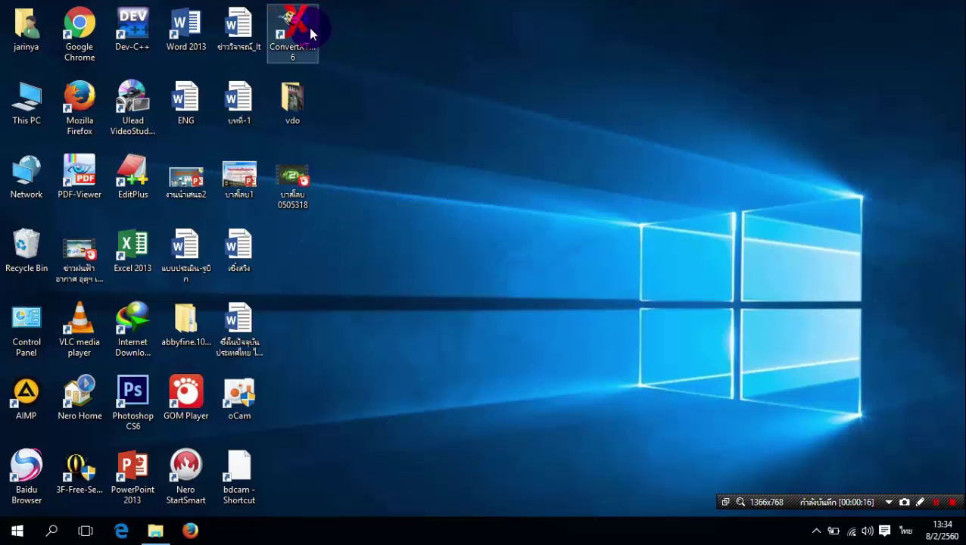
Step: Move the ConvertXToDVD 6 shortcut to the middle of the desktop and launch the program
drag(301, 31, 513, 151)
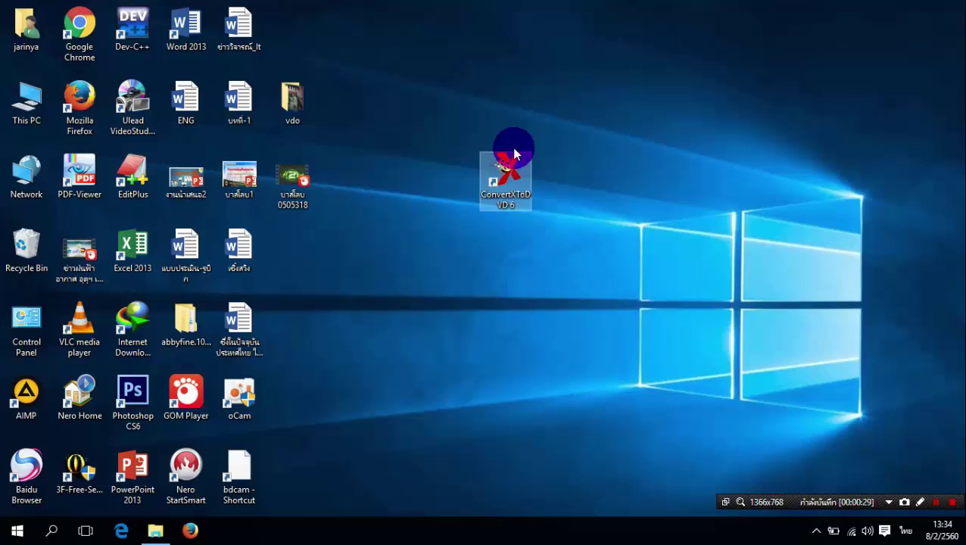
drag(509, 181, 507, 224)
click(497, 214)
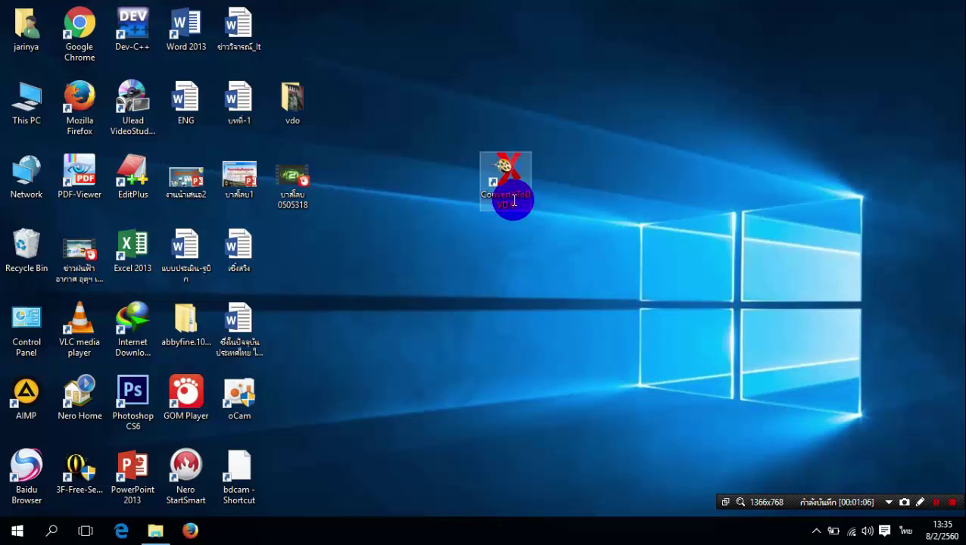
click(513, 201)
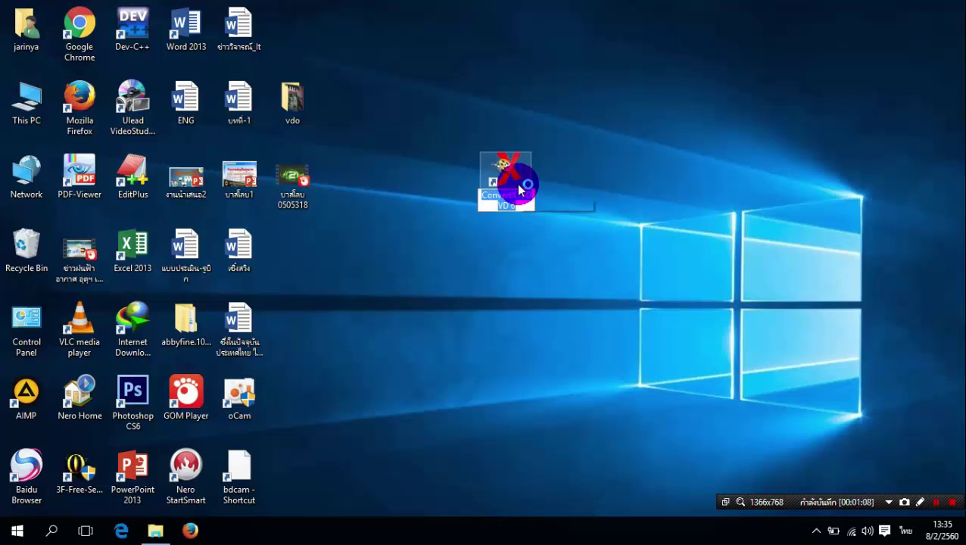
click(519, 189)
double_click(514, 193)
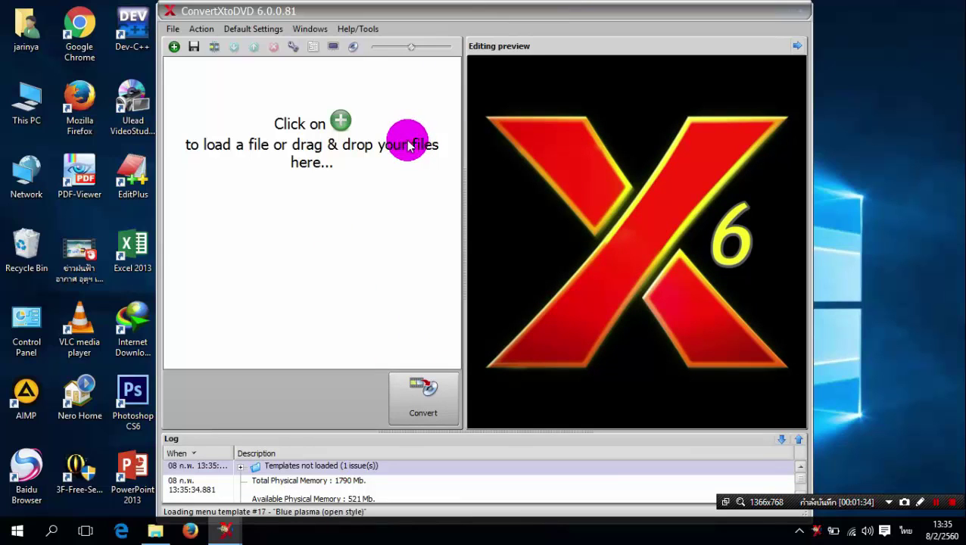
Step: Add the "กลับมา Ost.ชะนีผีผลัก" and "อยู่ต่อเลยได้ป่" videos from the vdo desktop folder to the project
click(342, 124)
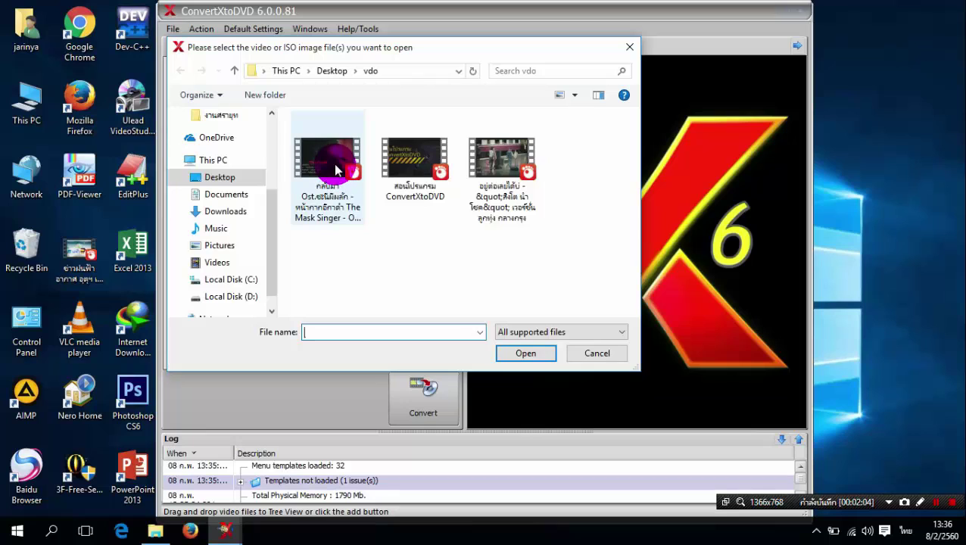
click(337, 170)
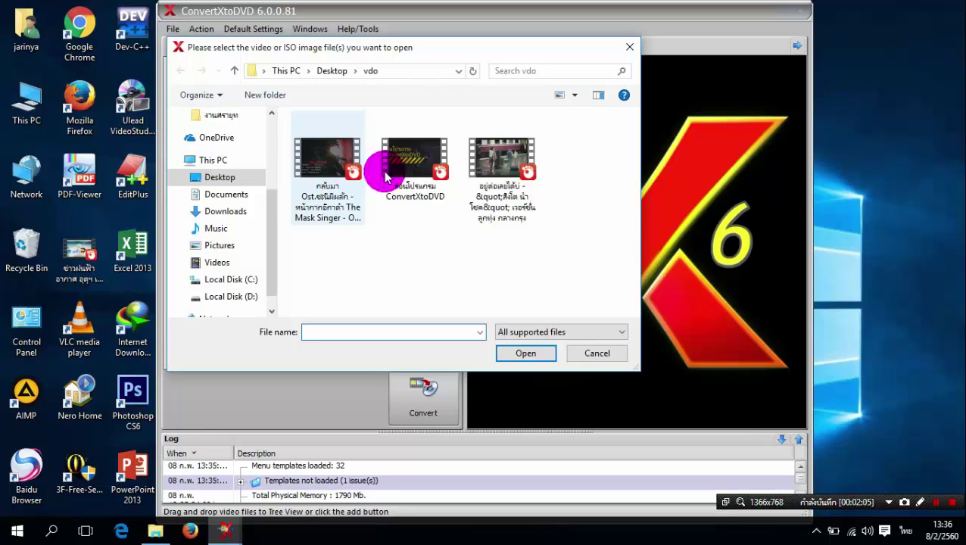
ctrl+click(510, 169)
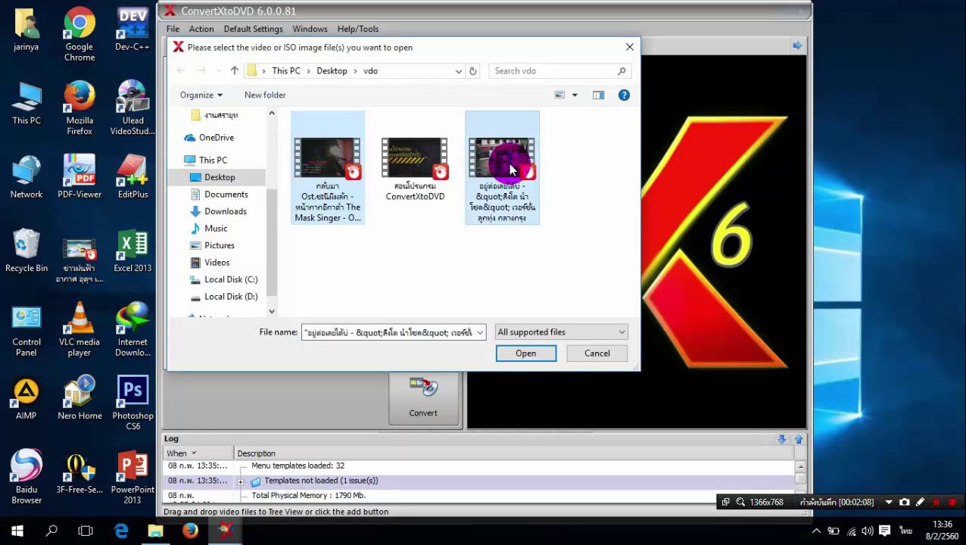
click(532, 358)
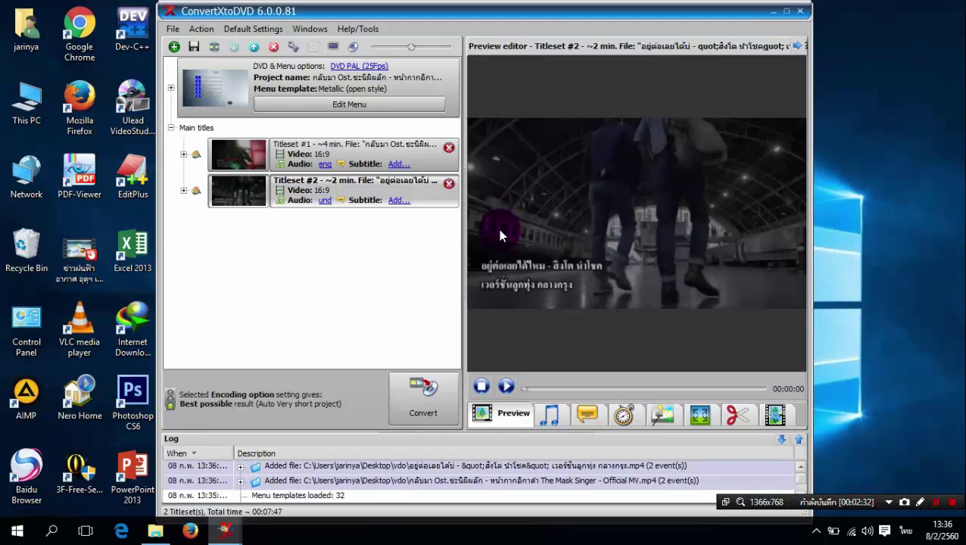
Step: Open the DVD menu for editing and set its theme to Boreal (open style)
click(381, 112)
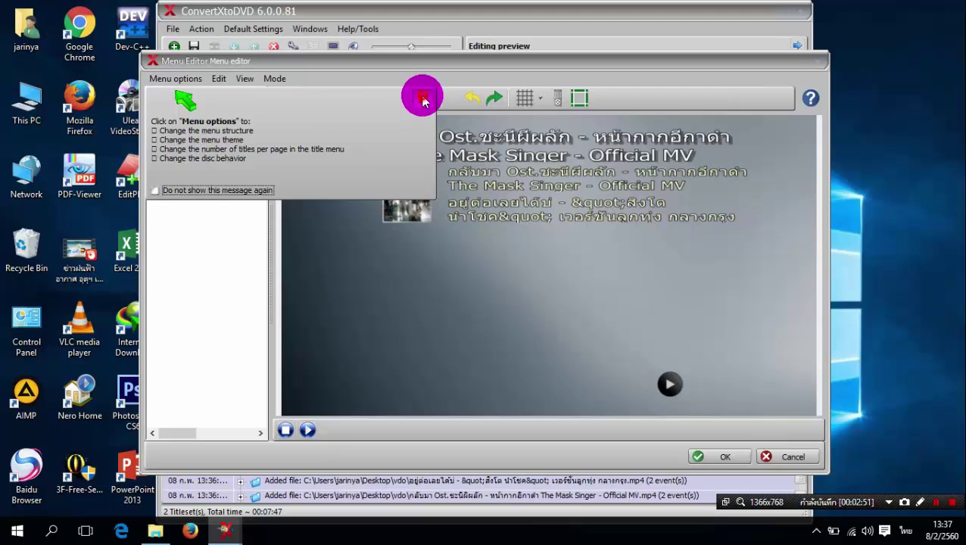
click(422, 100)
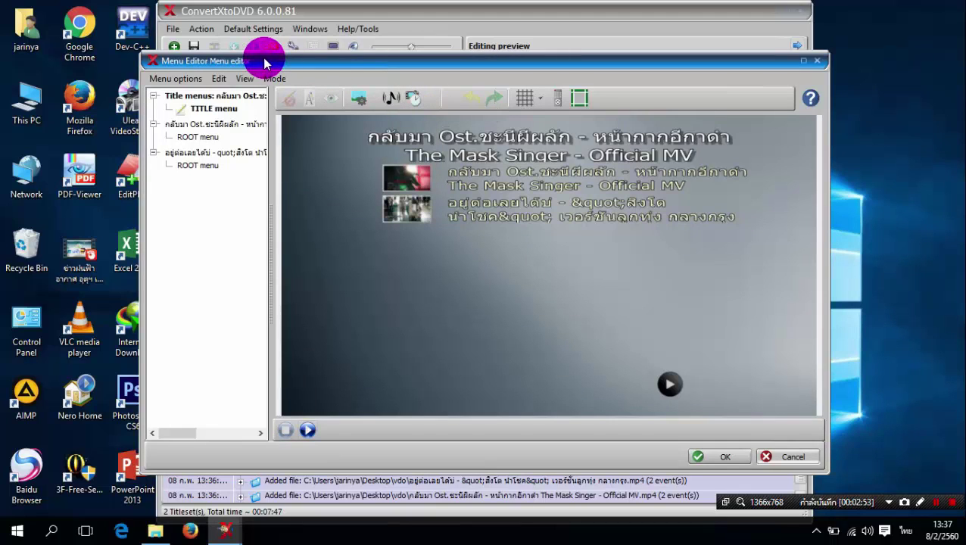
click(197, 80)
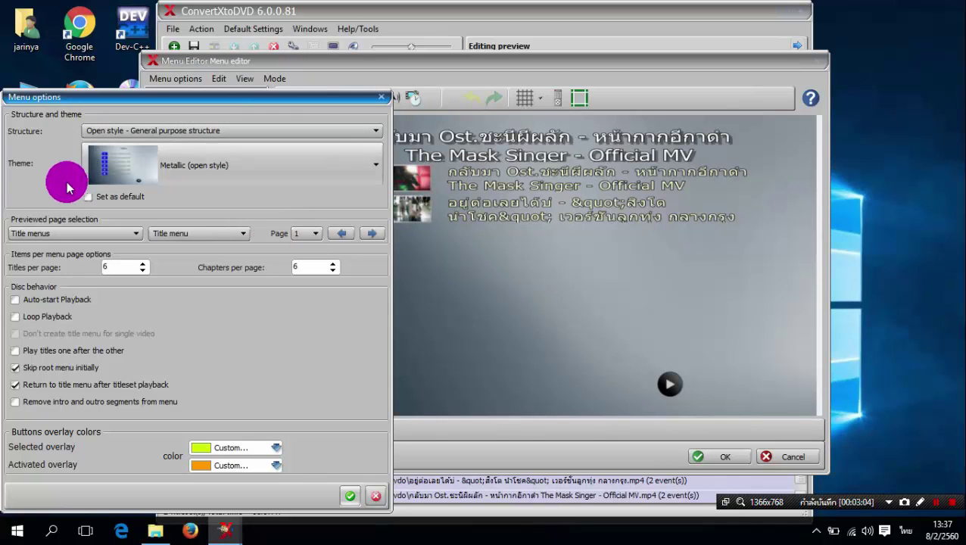
click(378, 166)
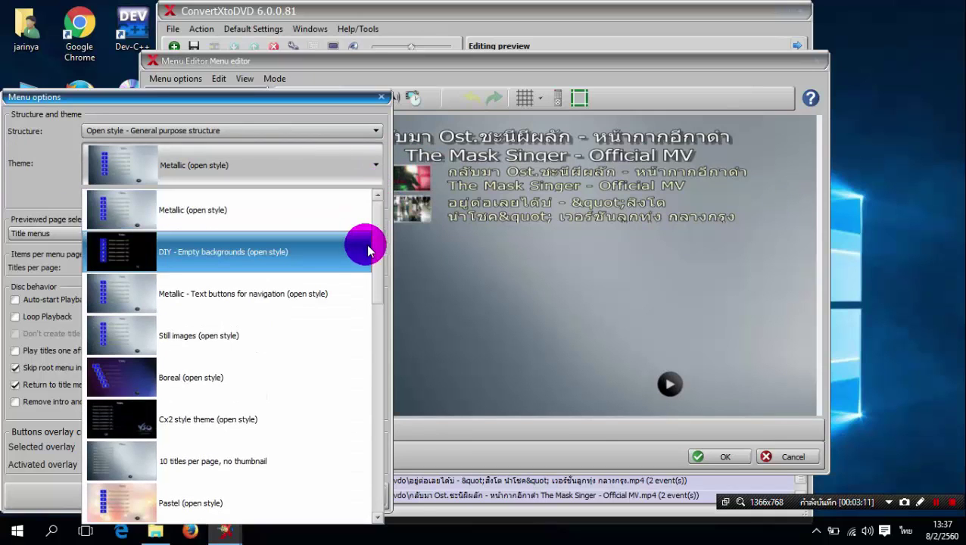
click(148, 378)
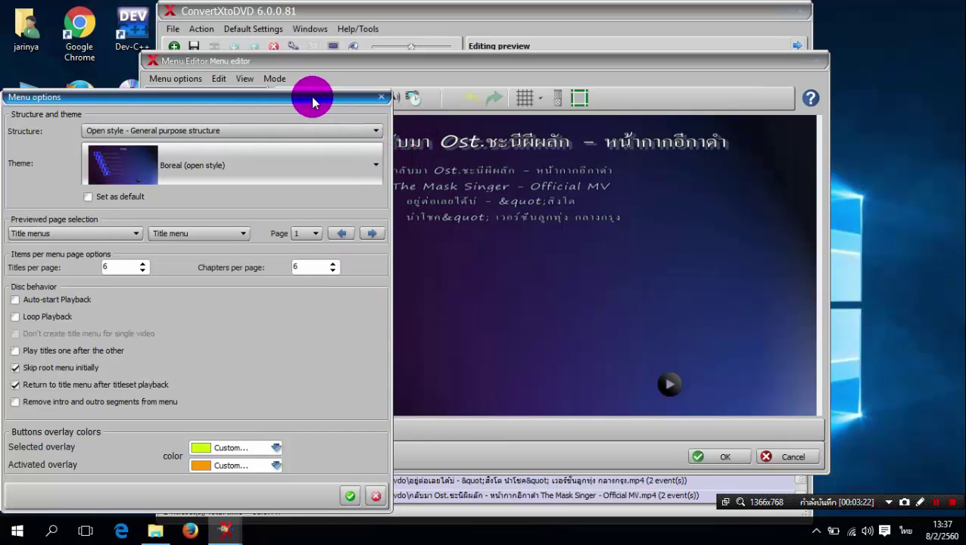
Step: Check the available menu structures, keep Open style - General purpose structure, and accept the menu options and the edited menu
drag(314, 101, 931, 66)
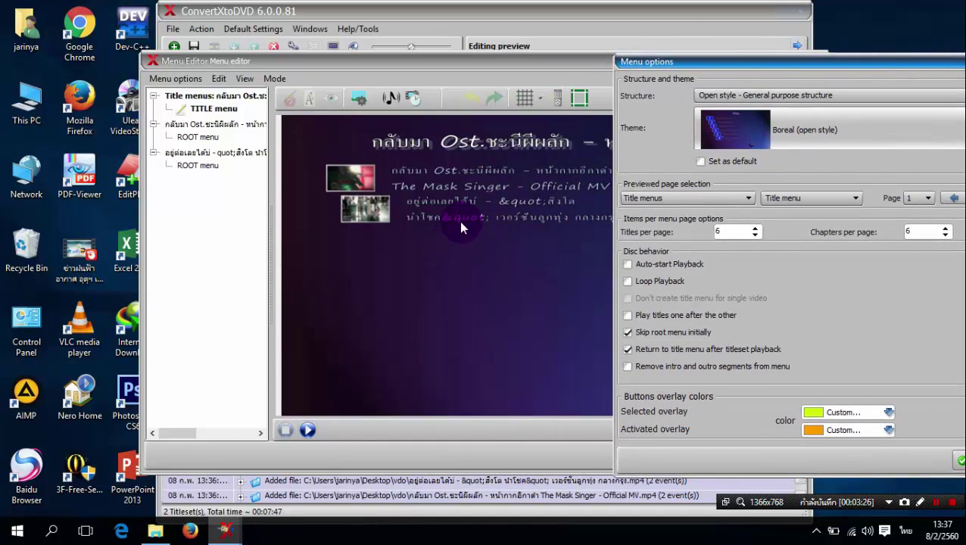
click(738, 118)
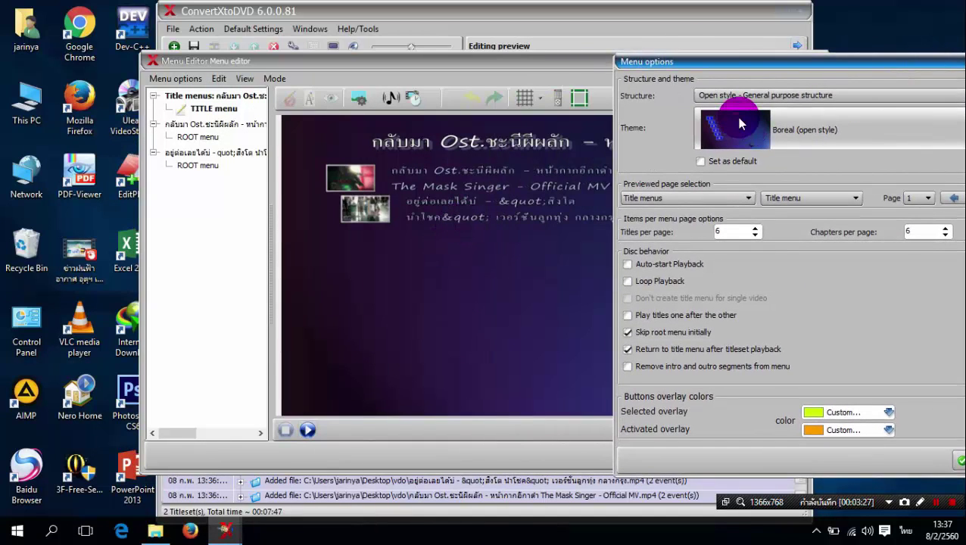
drag(827, 64, 657, 49)
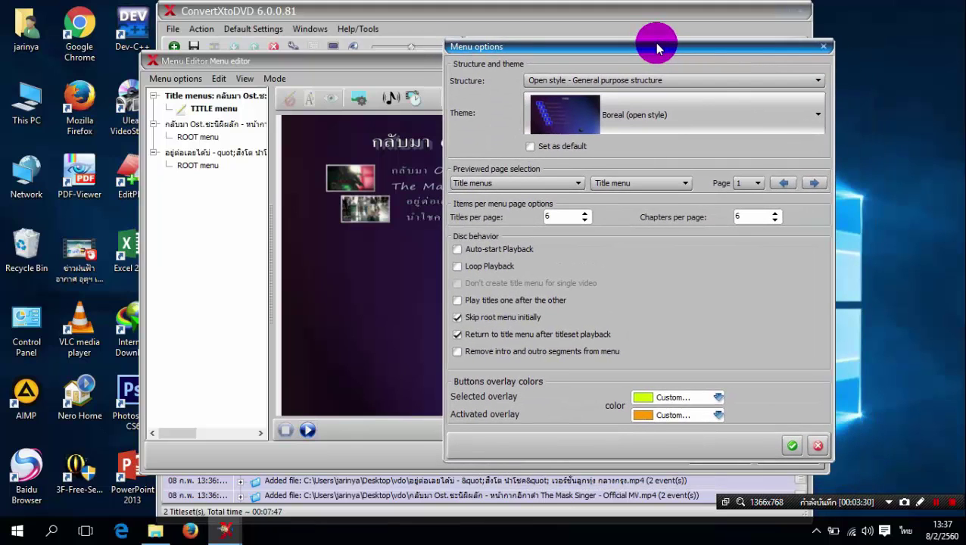
click(819, 81)
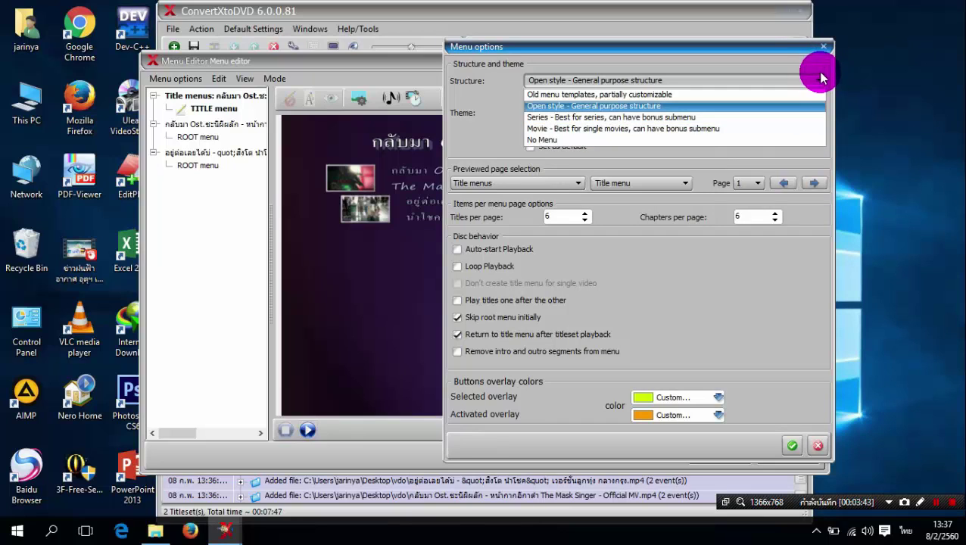
click(793, 451)
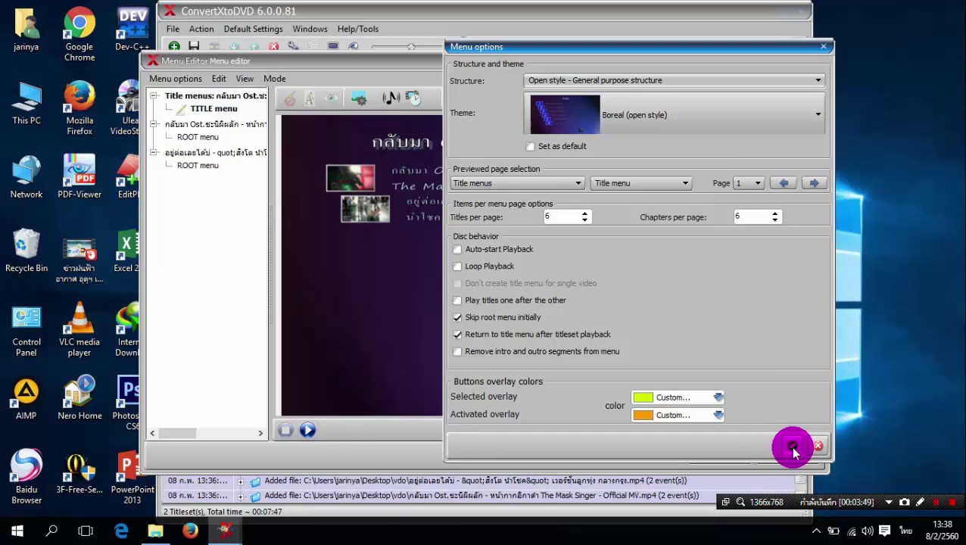
click(793, 448)
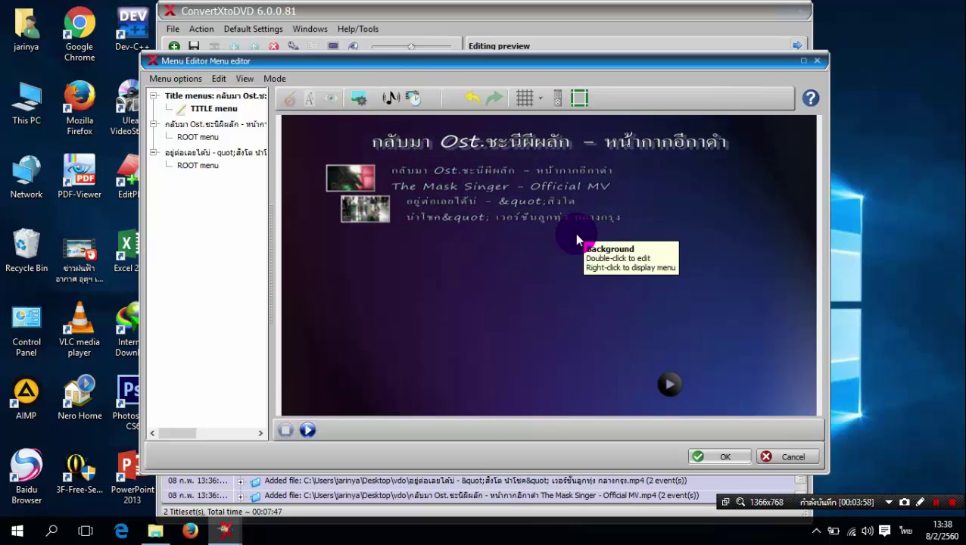
click(700, 463)
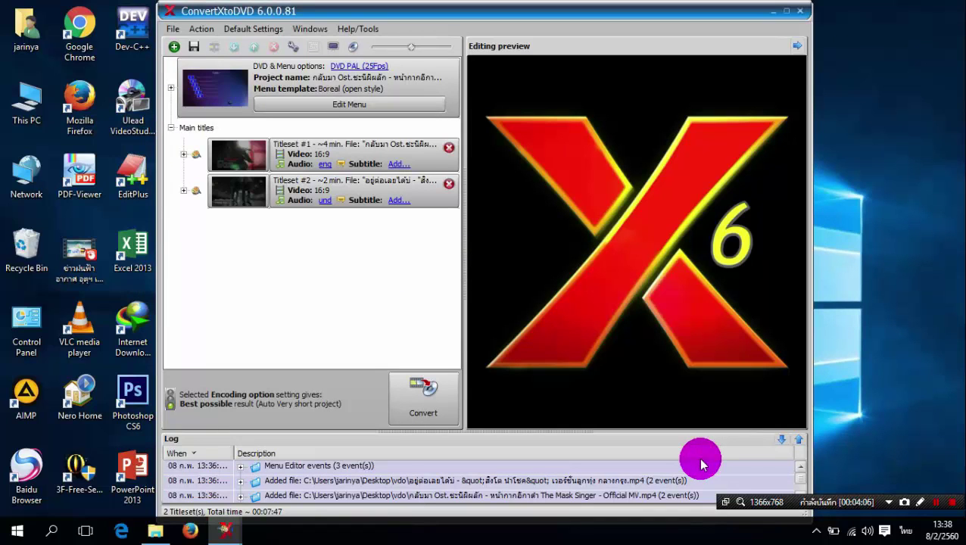
Step: Play the preview of Titleset #1, skip ahead to near the end of the video, and pause it
click(223, 104)
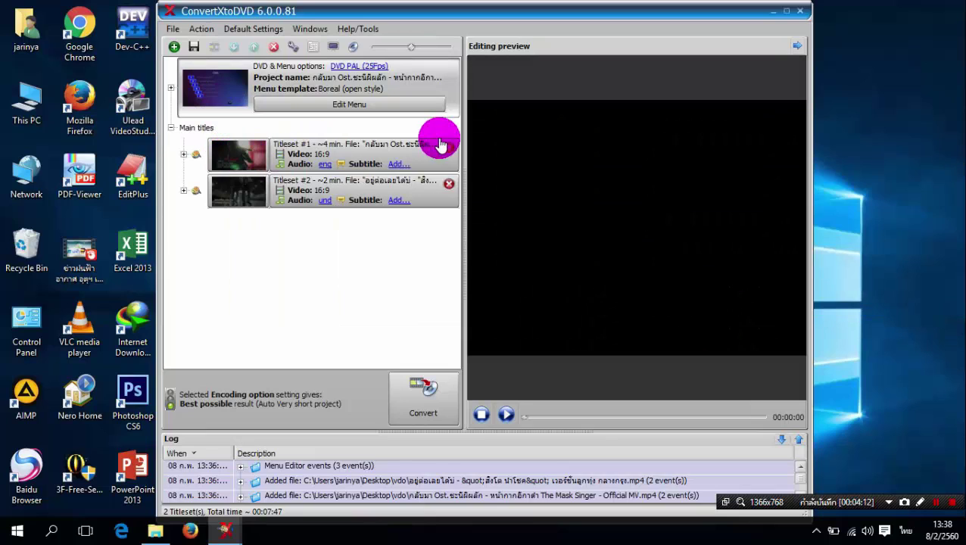
click(225, 152)
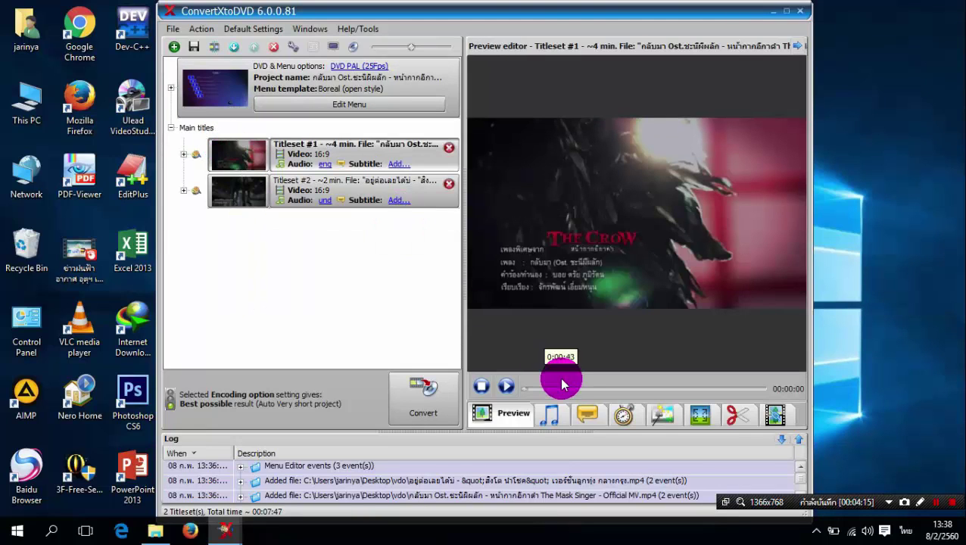
click(506, 391)
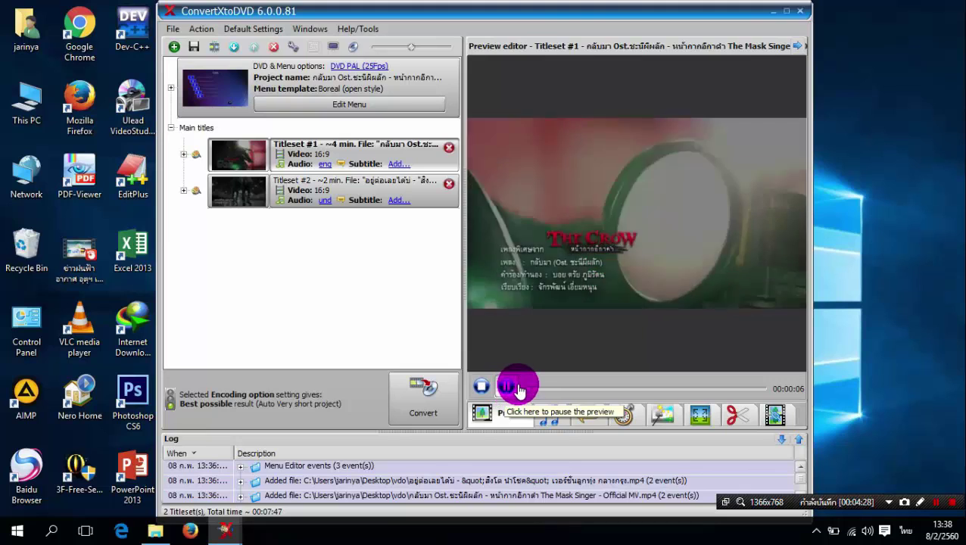
click(641, 389)
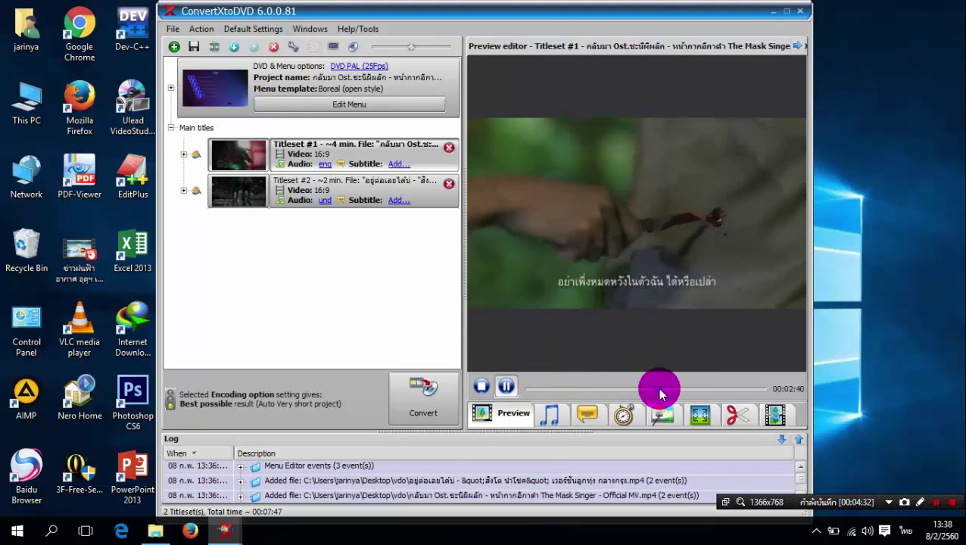
click(691, 389)
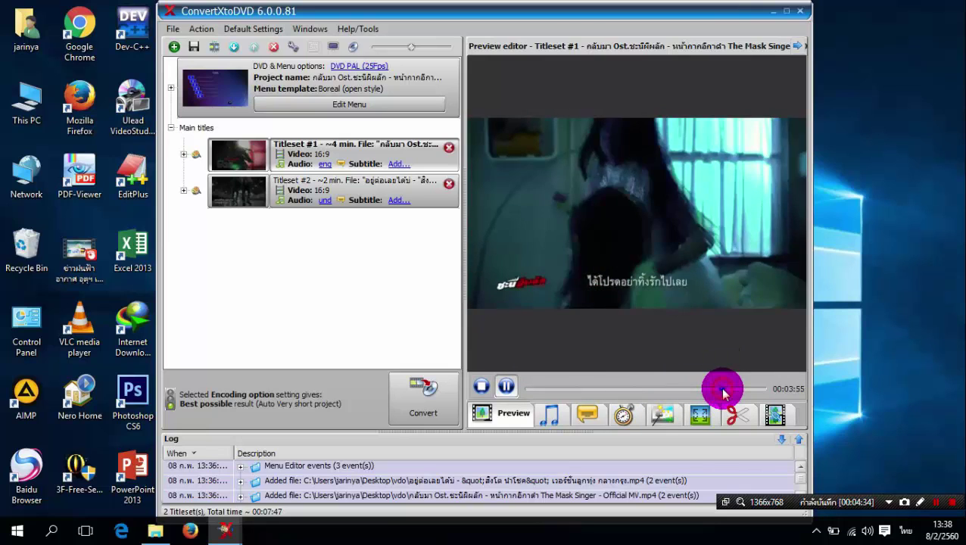
click(740, 390)
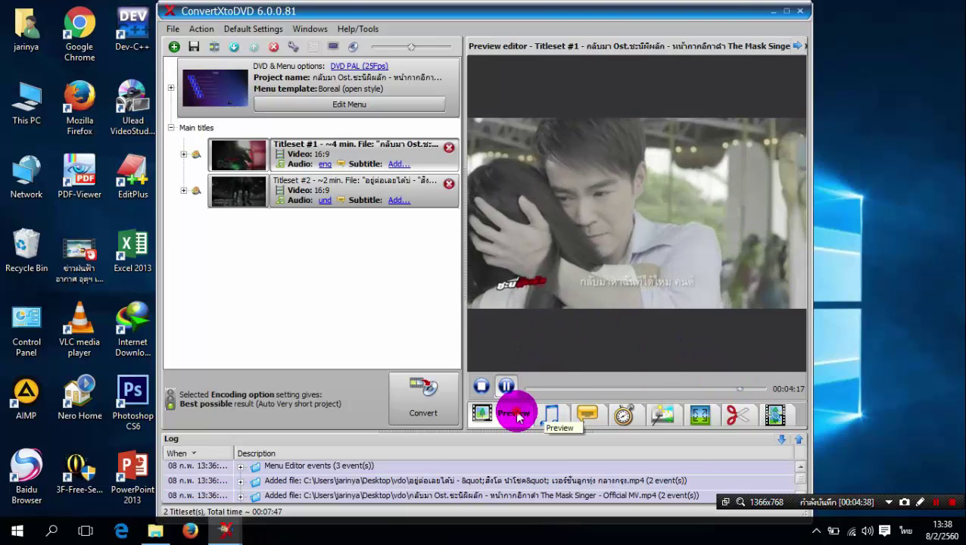
click(506, 386)
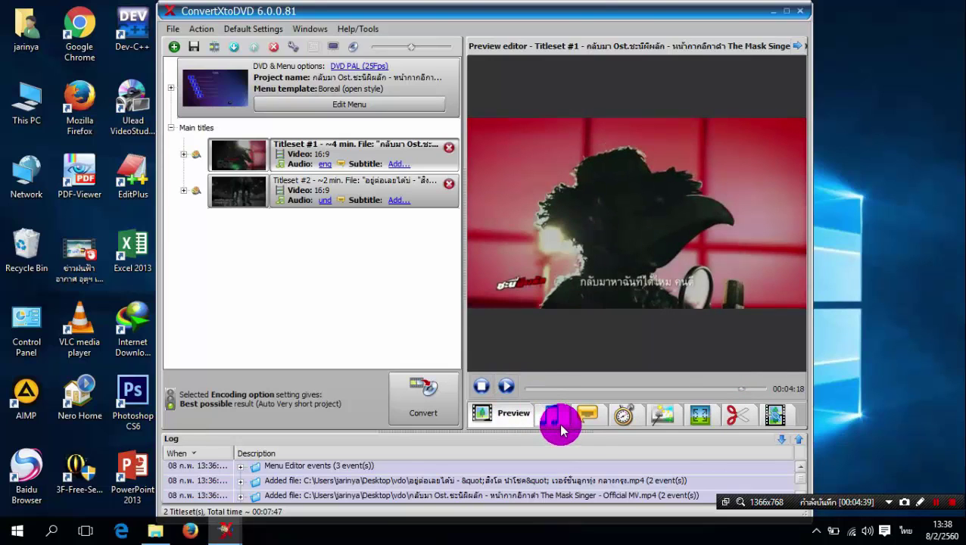
Step: Examine the audio and subtitle settings of Titleset #1, and return to its preview
click(551, 416)
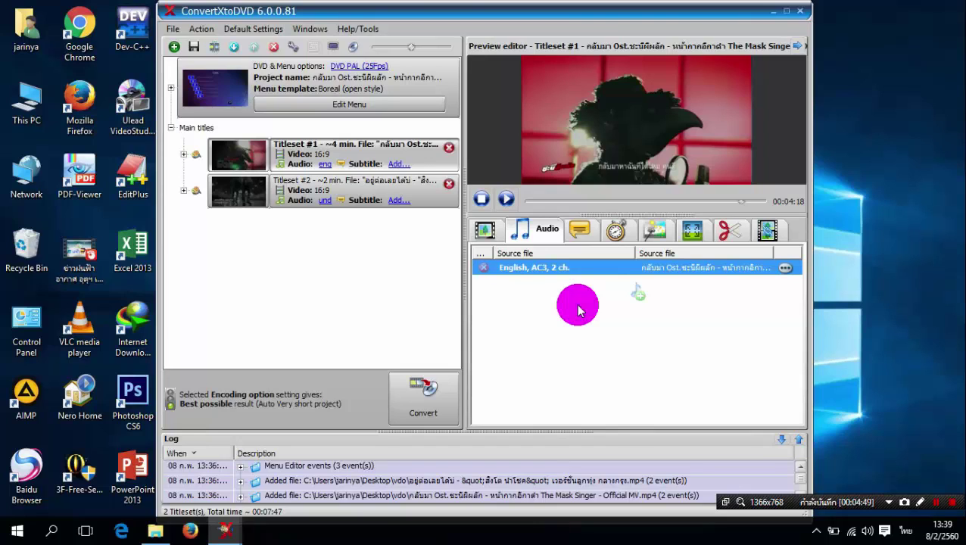
click(587, 231)
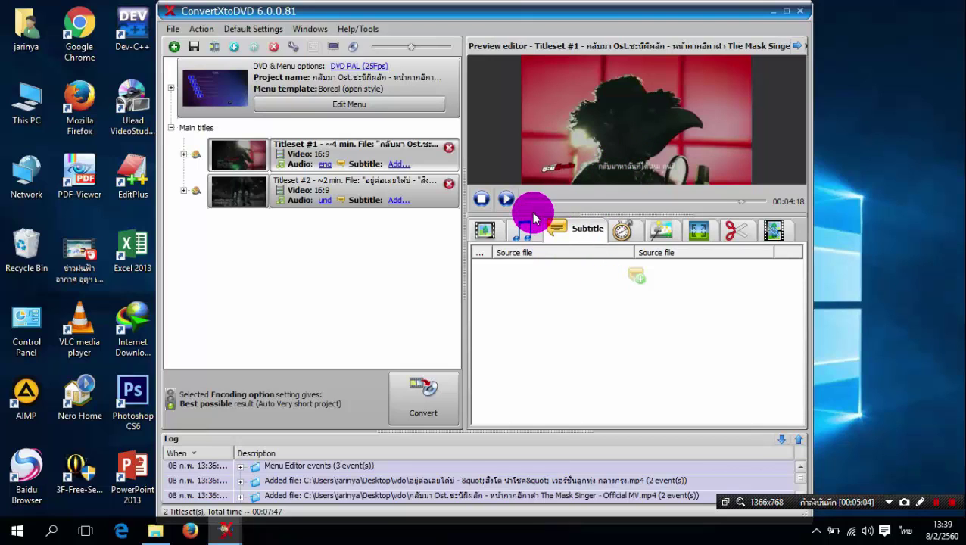
click(487, 227)
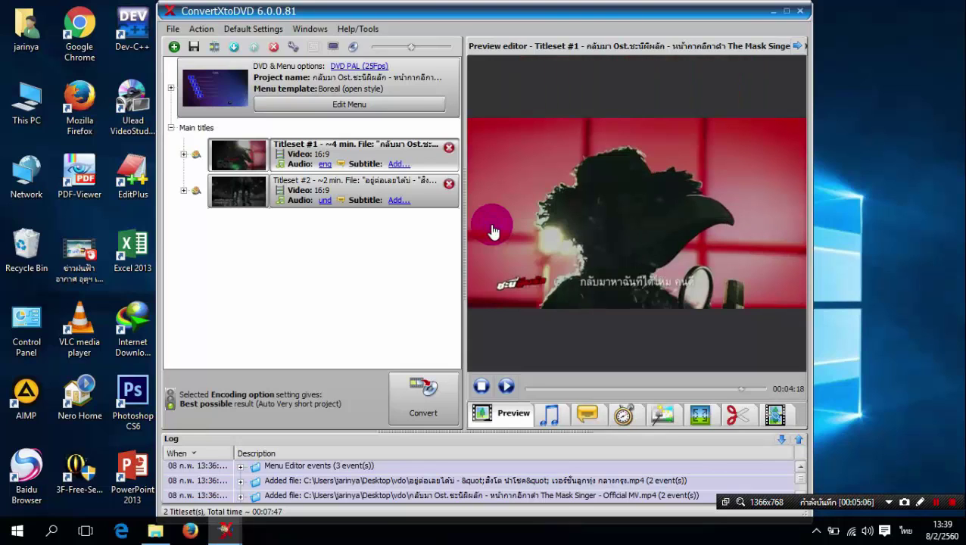
Step: Play the preview of Titleset #2 and skip forward through its opening part
click(249, 196)
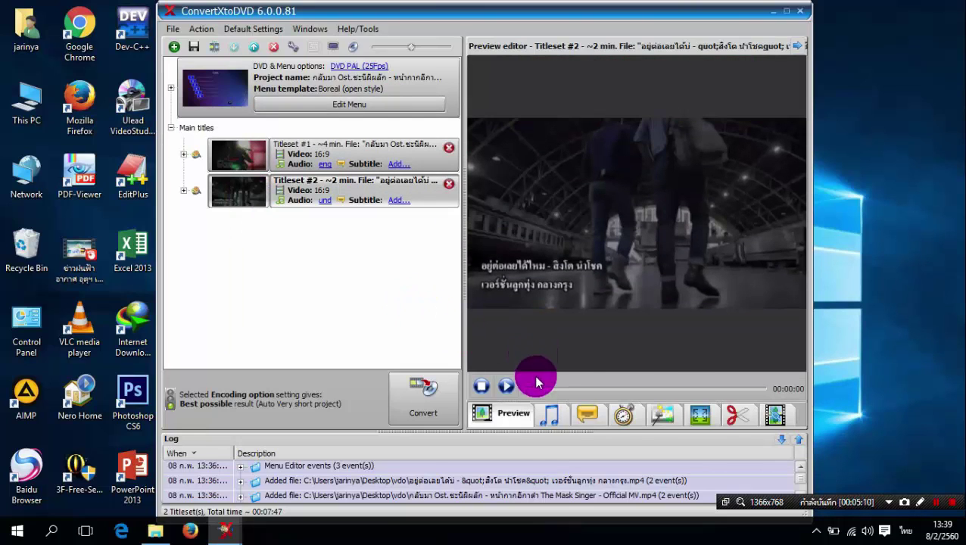
click(505, 386)
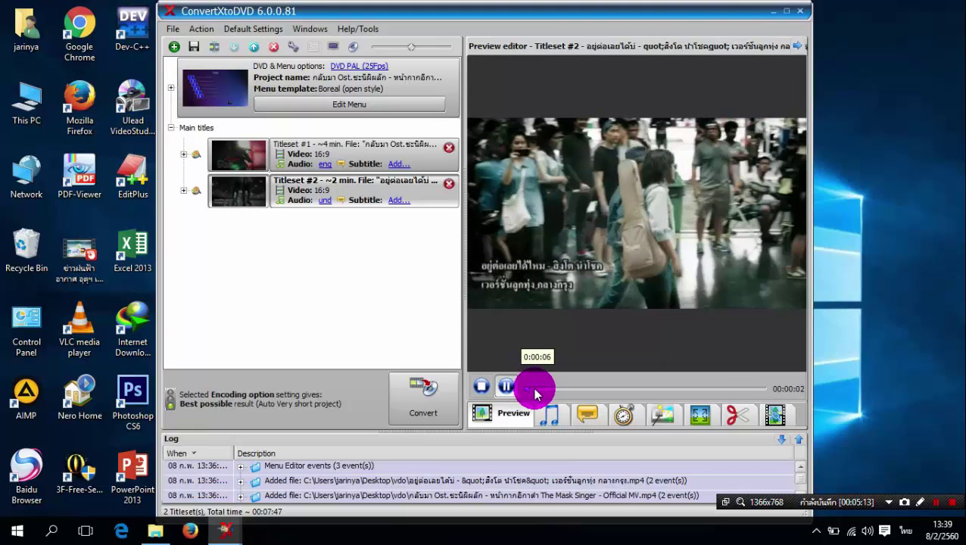
click(539, 389)
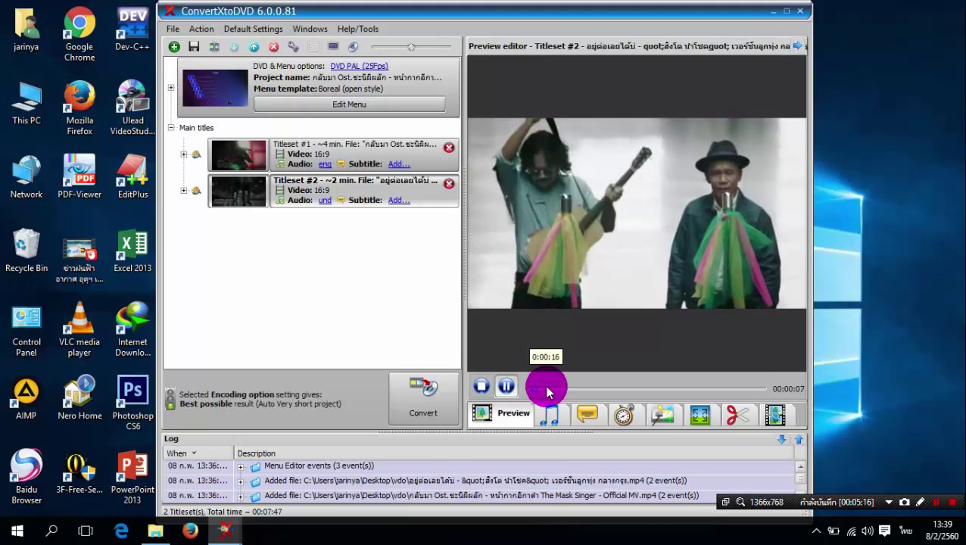
click(548, 389)
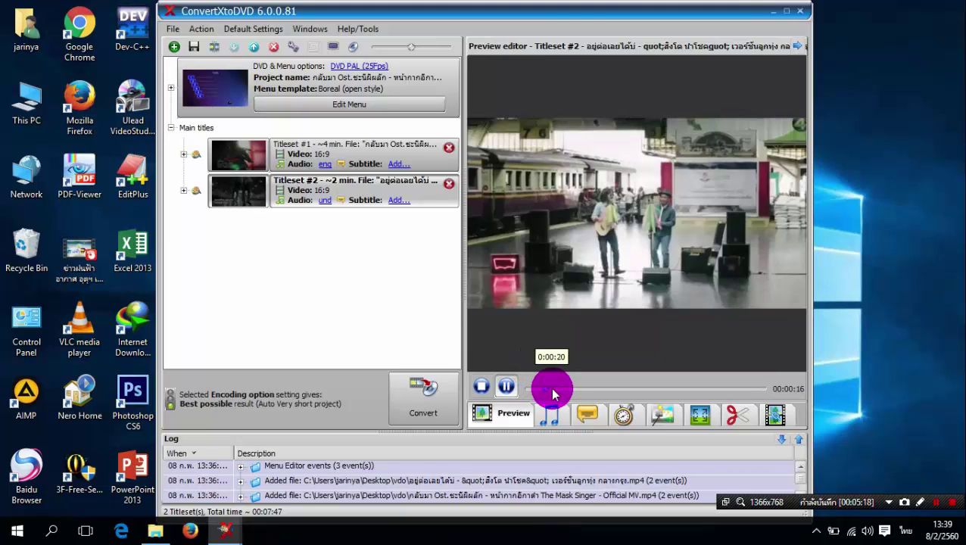
click(556, 394)
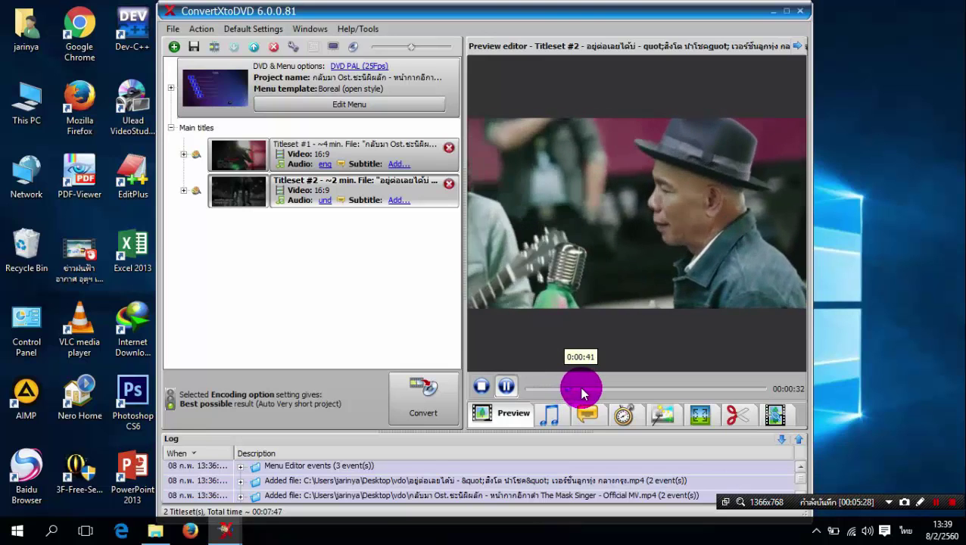
Step: Skip the Titleset #2 preview ahead to about 0:41, pause it, and examine the title's audio and subtitle settings
click(581, 389)
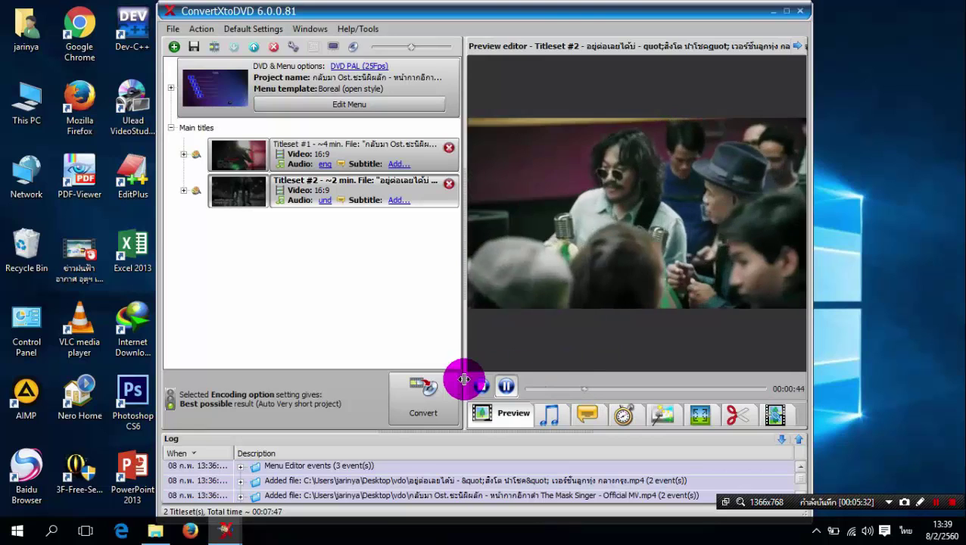
click(553, 413)
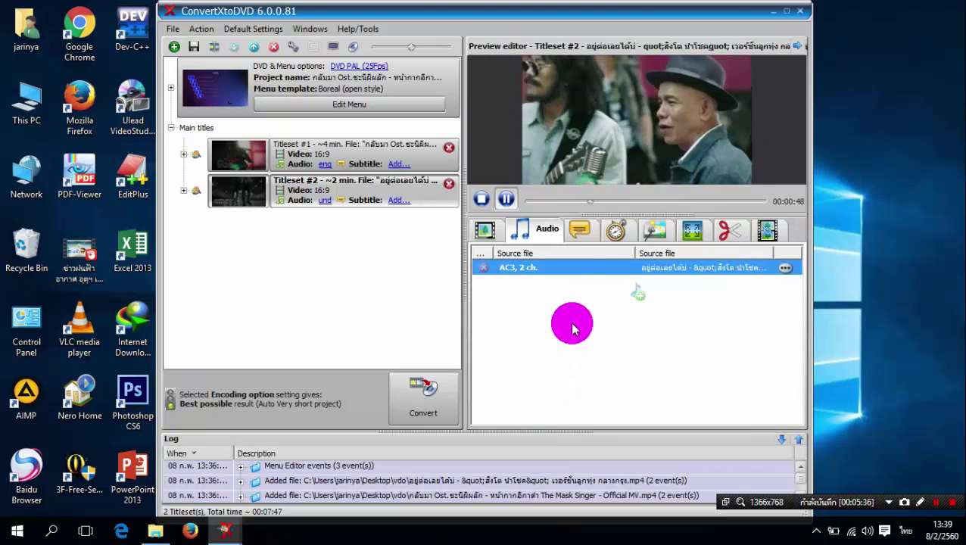
click(503, 201)
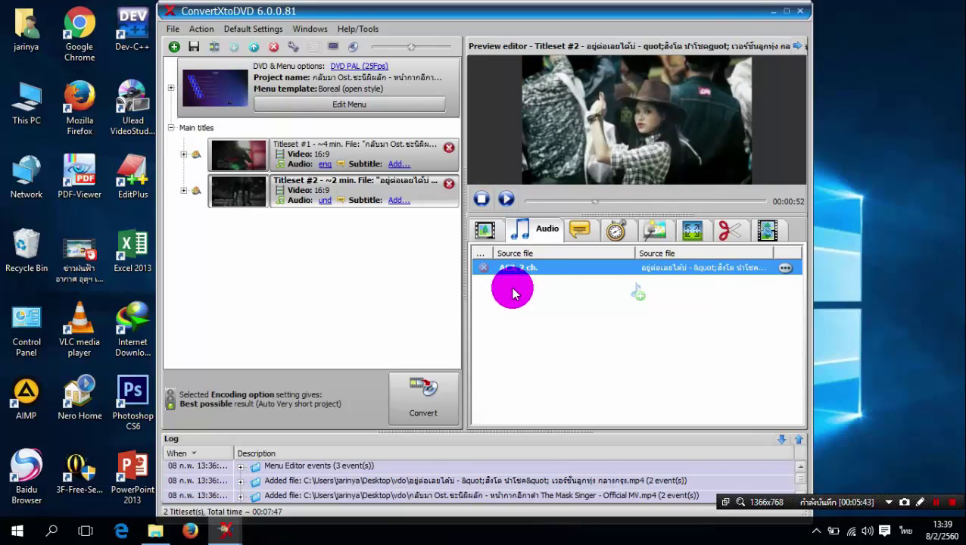
click(579, 231)
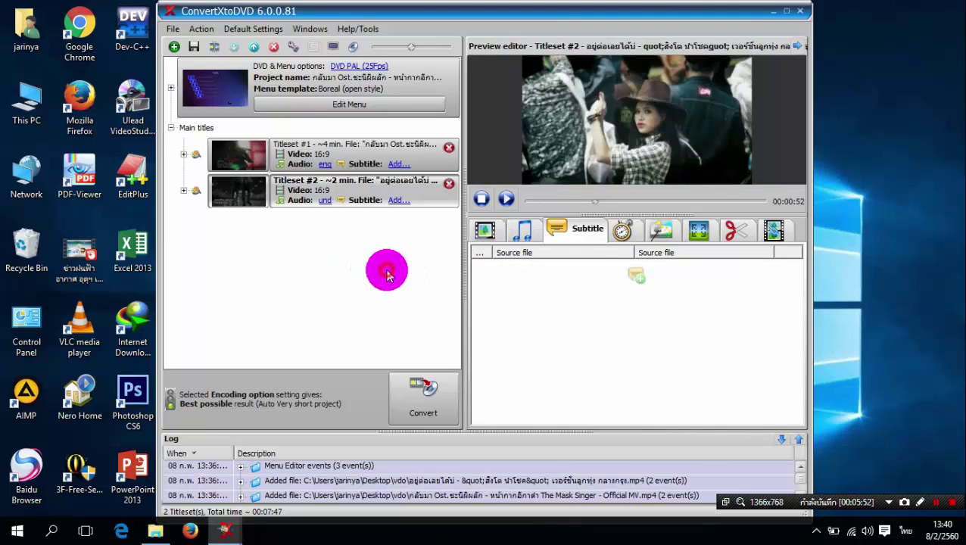
Step: Return to the preview of Titleset #1 and start converting the two-title project to DVD
click(308, 181)
click(234, 157)
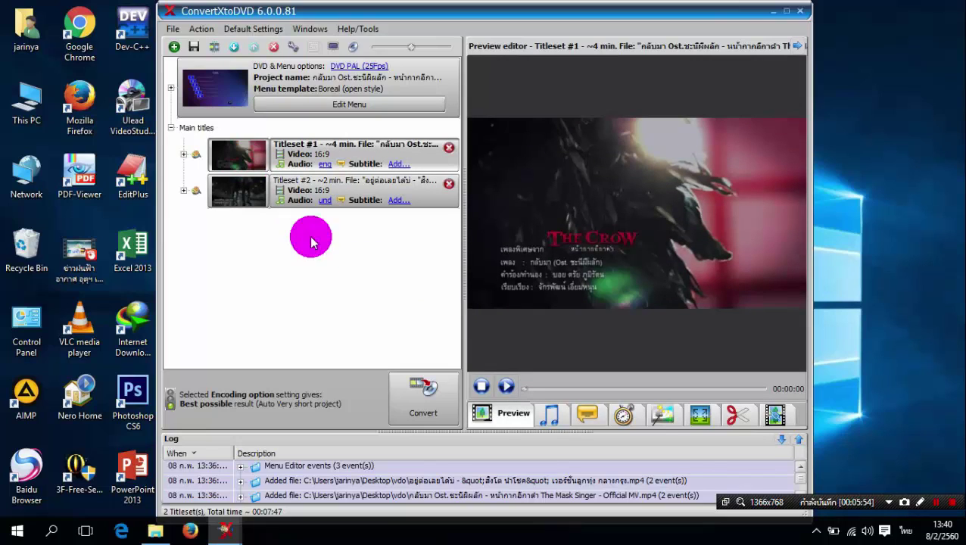
click(427, 399)
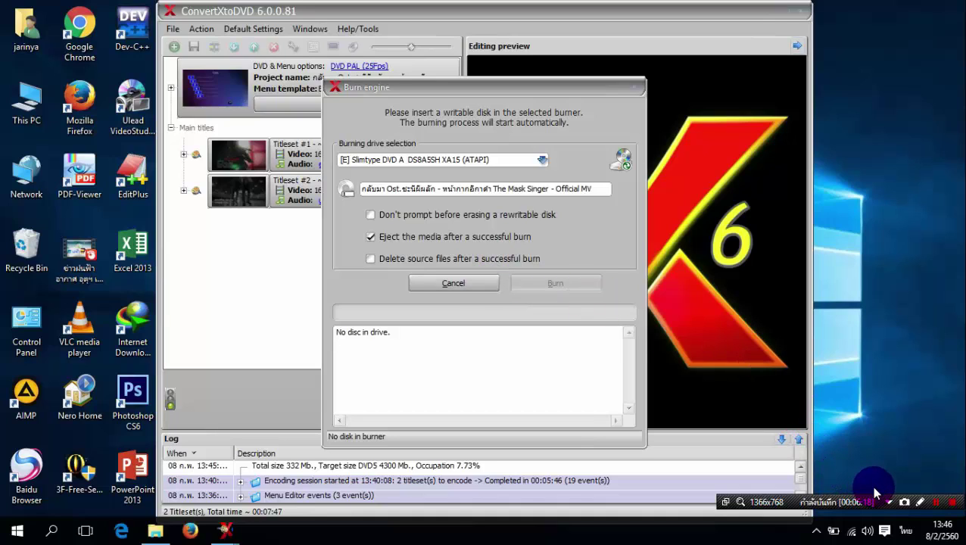
click(934, 502)
click(934, 504)
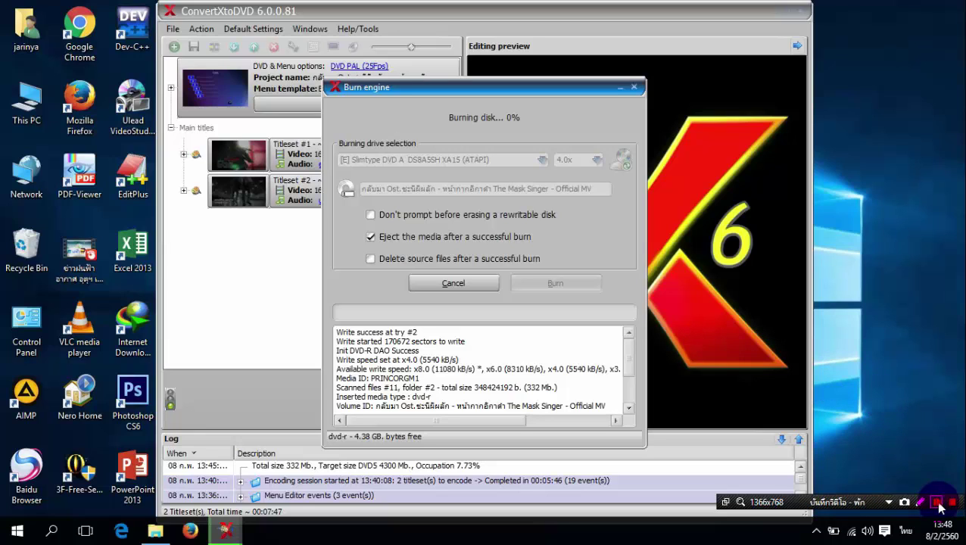
click(935, 503)
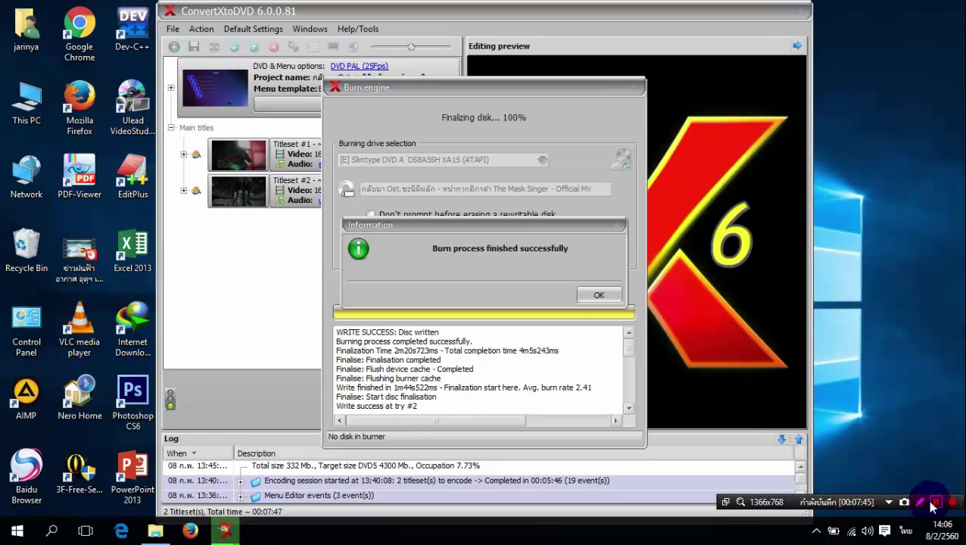
Step: Dismiss the burn completion notice and close ConvertXtoDVD without saving the project changes
click(598, 310)
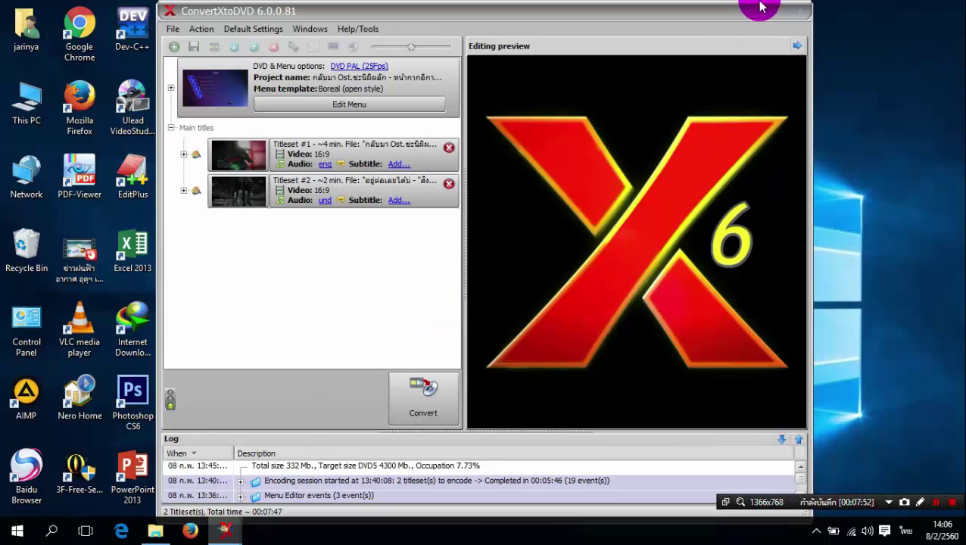
click(801, 14)
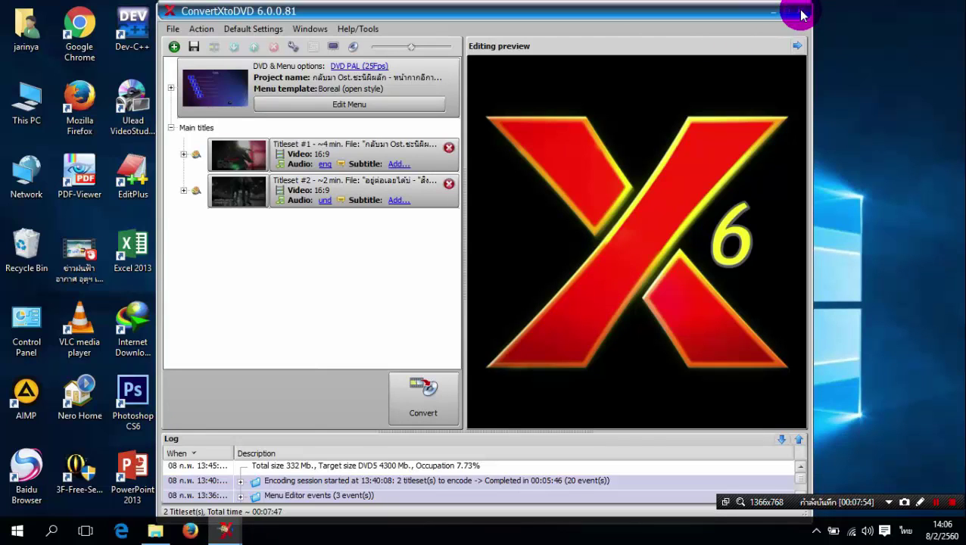
click(801, 14)
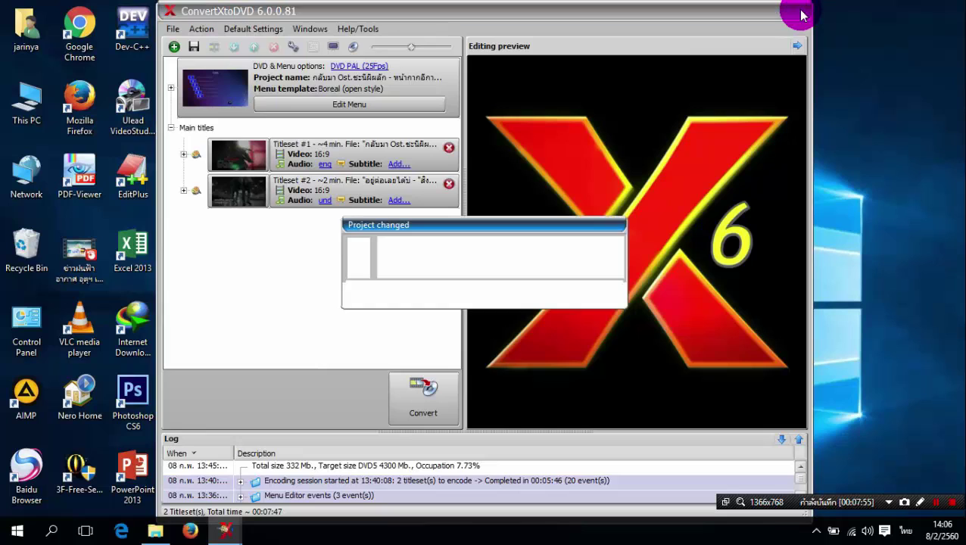
click(552, 298)
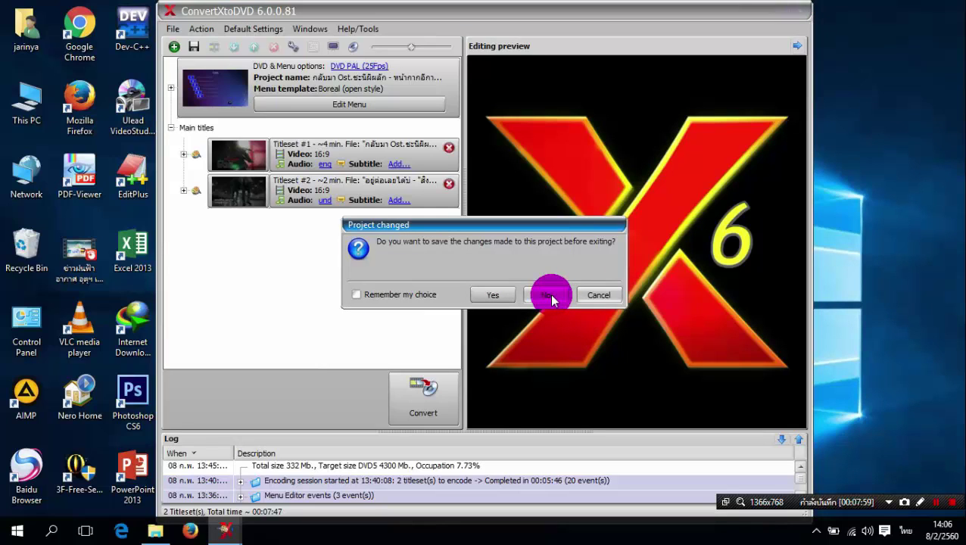
click(799, 14)
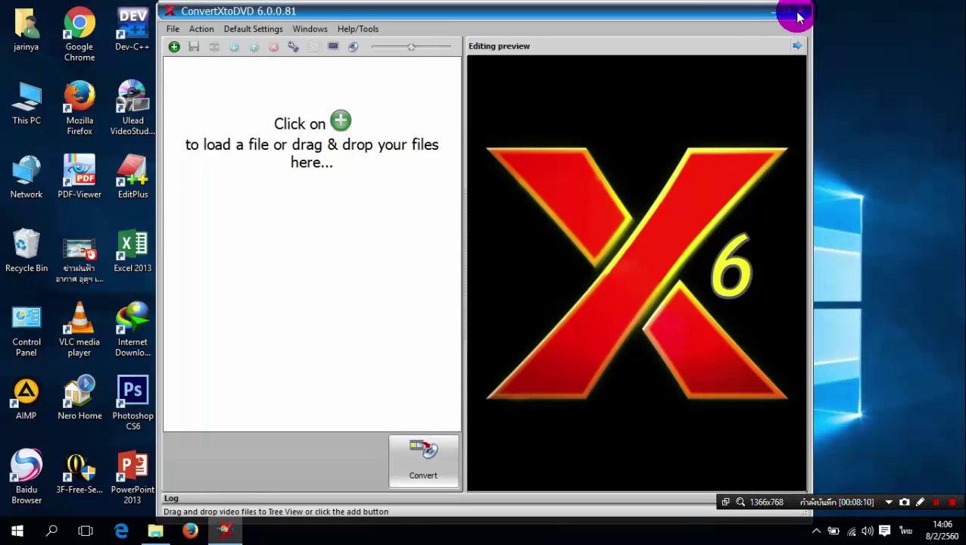
click(799, 16)
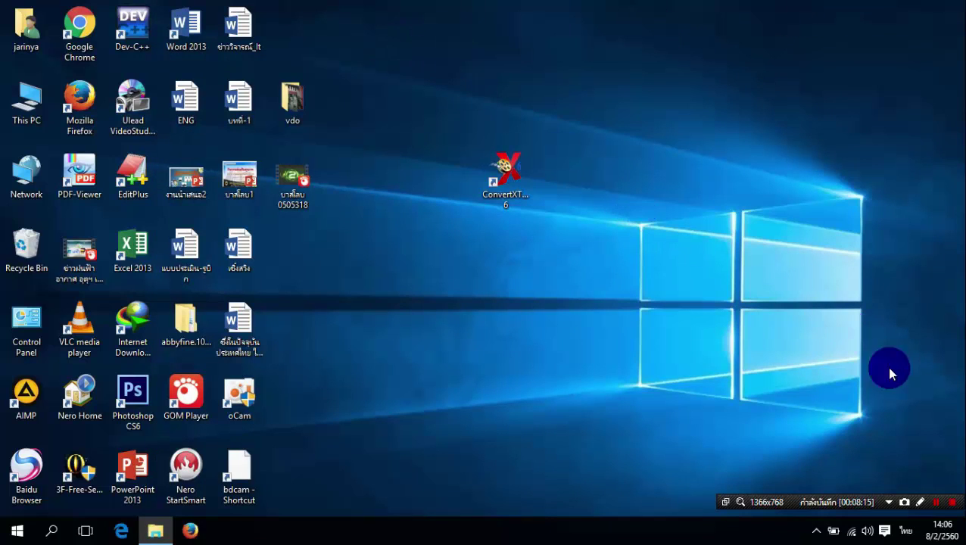
Step: Open This PC and check the burned disc in DVD RW Drive (E:)
double_click(37, 98)
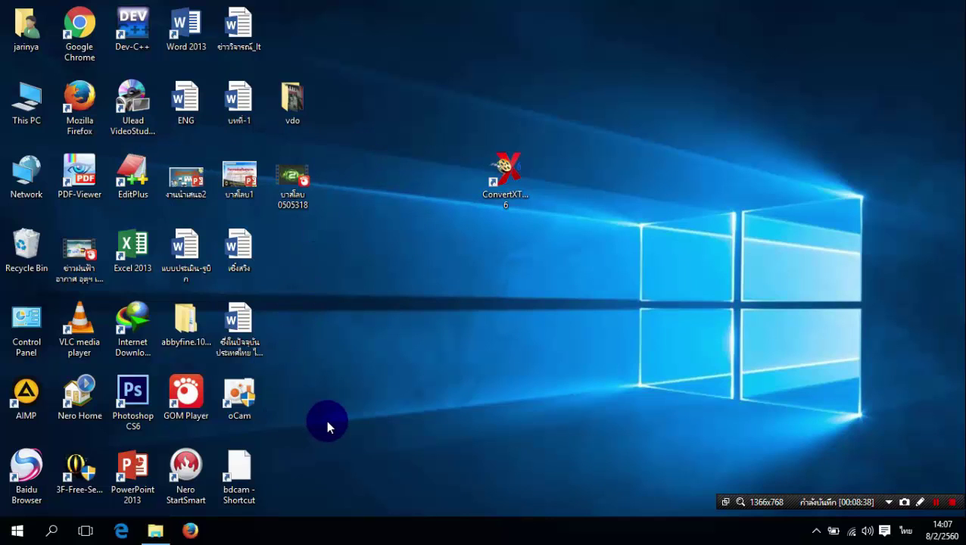
key(t)
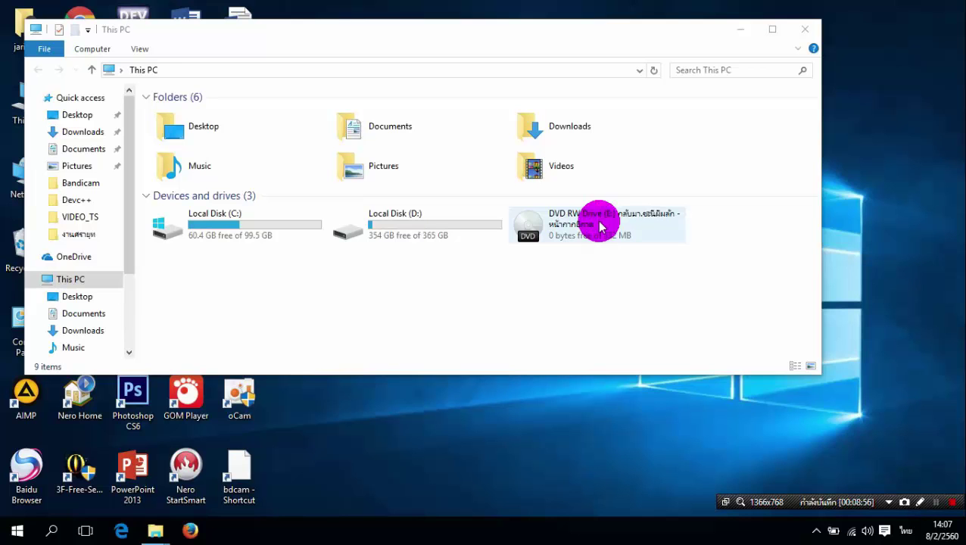
click(952, 502)
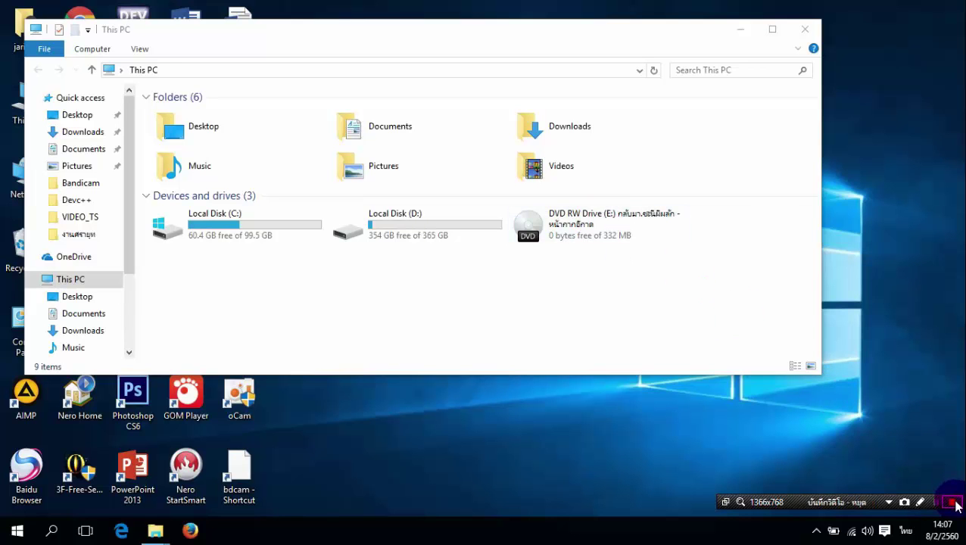